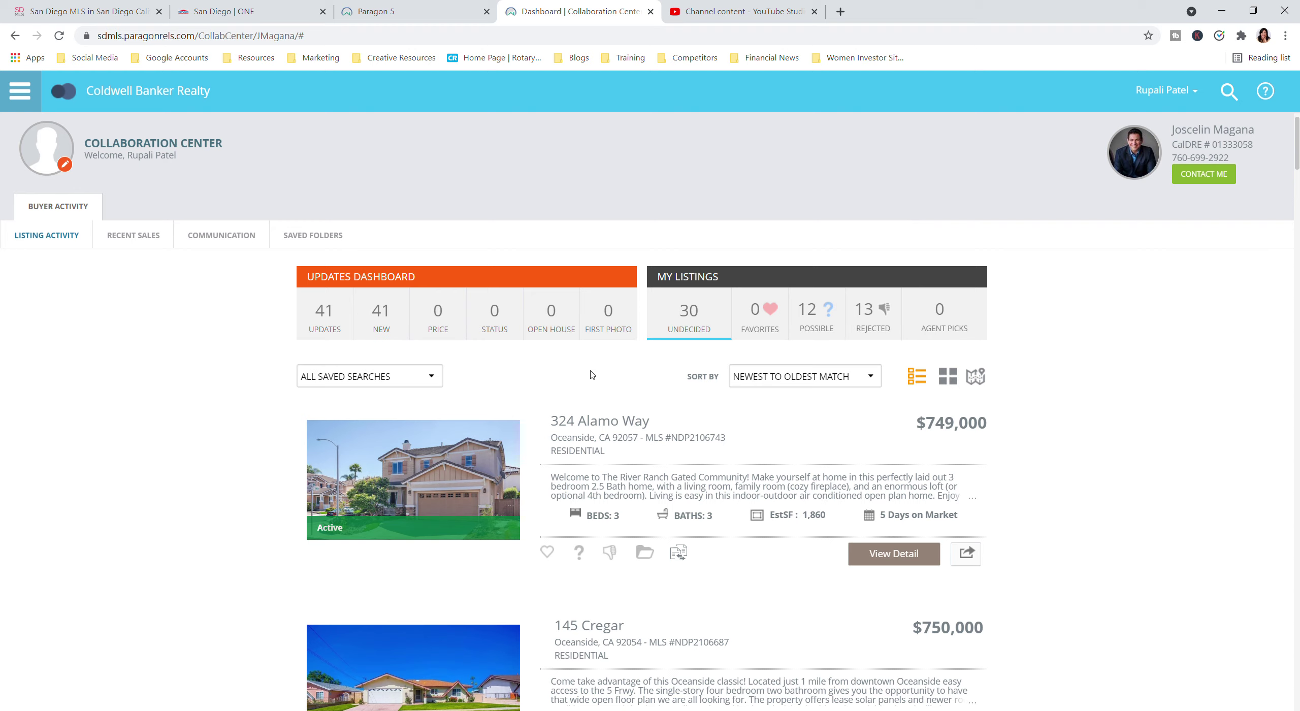
Step: Start choosing a different search from the saved searches dropdown
click(431, 378)
scroll(768, 426, down, 2)
click(873, 311)
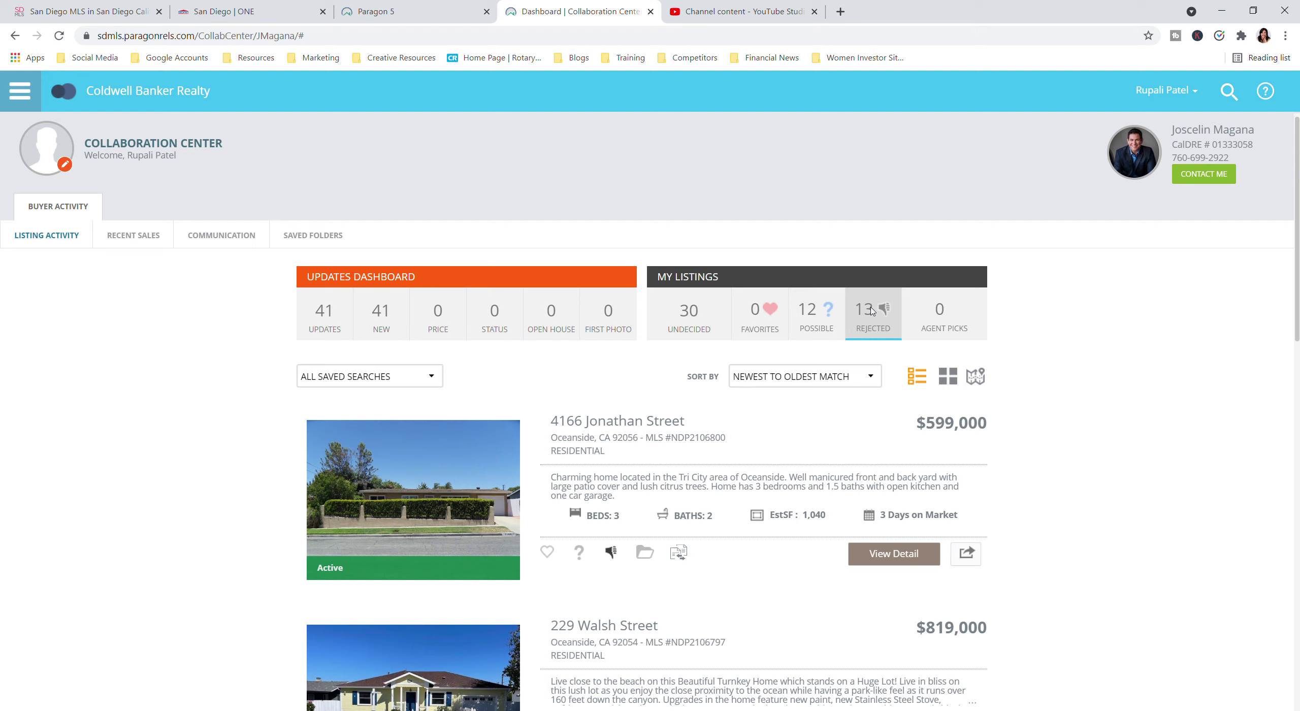
scroll(571, 439, down, 1)
scroll(571, 440, down, 4)
scroll(571, 440, down, 3)
scroll(571, 441, down, 1)
scroll(570, 440, down, 1)
scroll(571, 440, up, 5)
scroll(571, 440, up, 10)
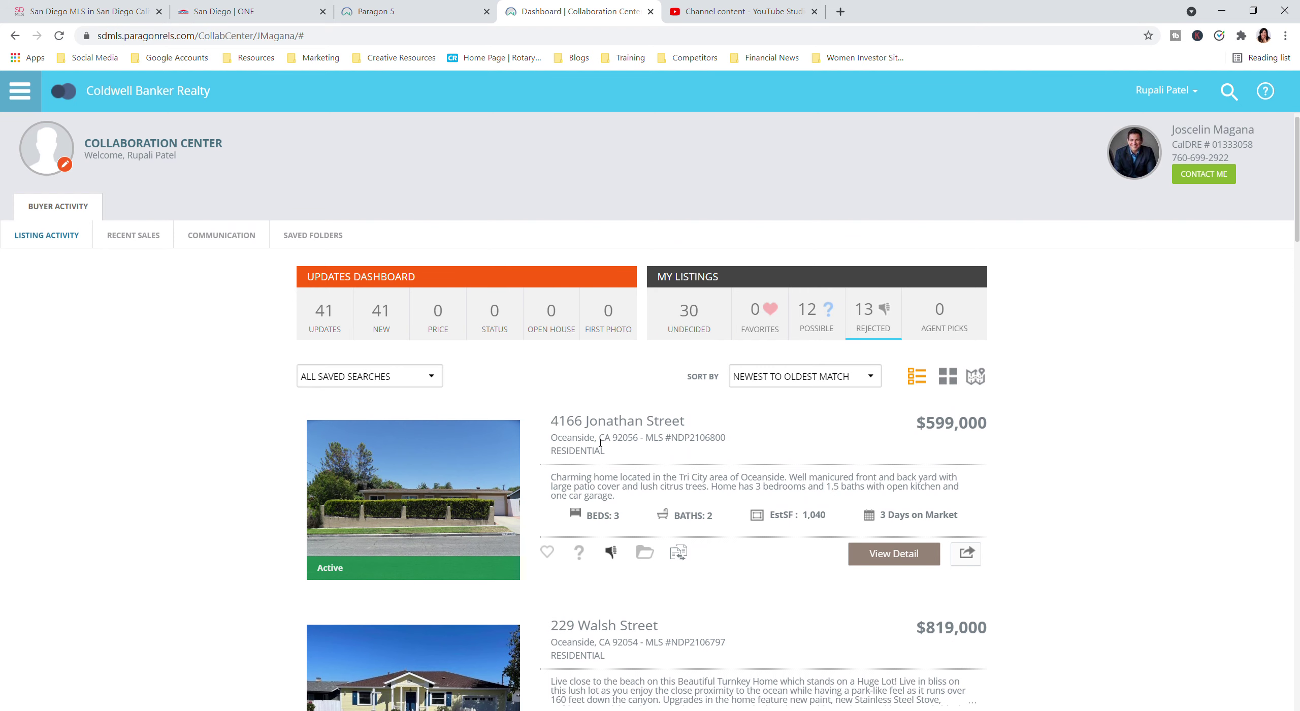
scroll(601, 444, down, 3)
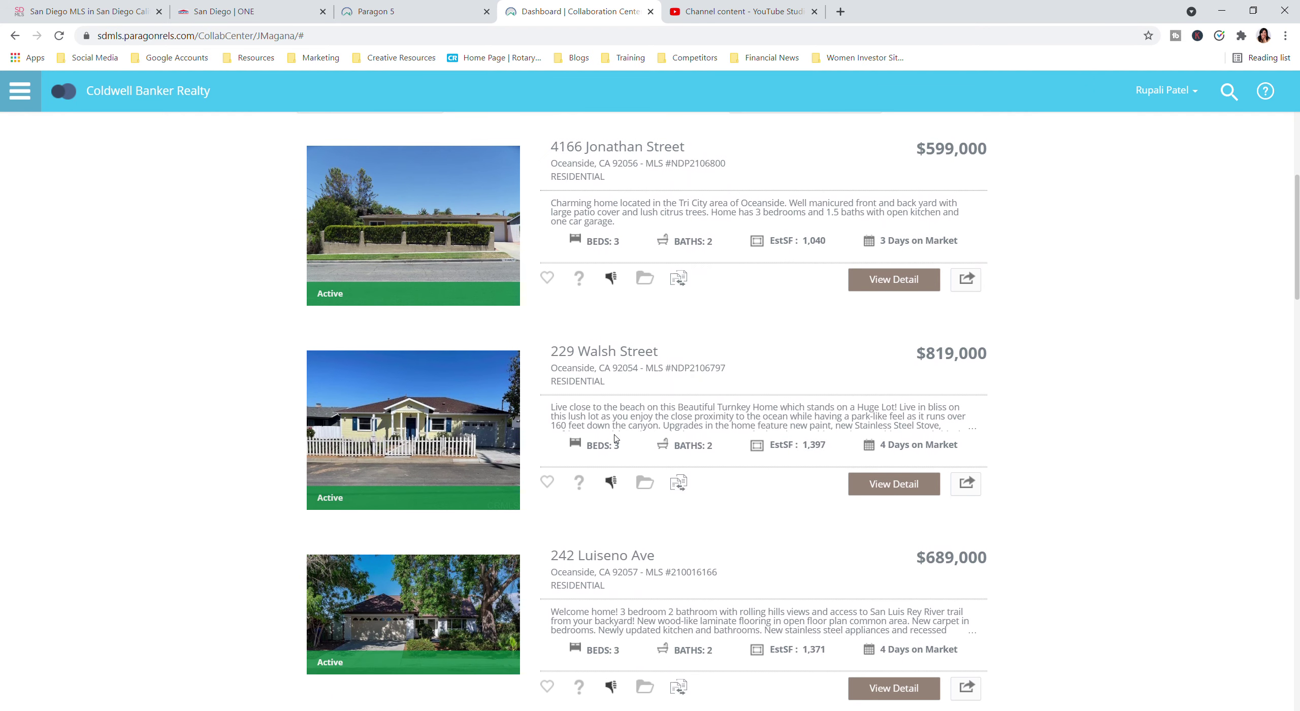
scroll(697, 423, up, 2)
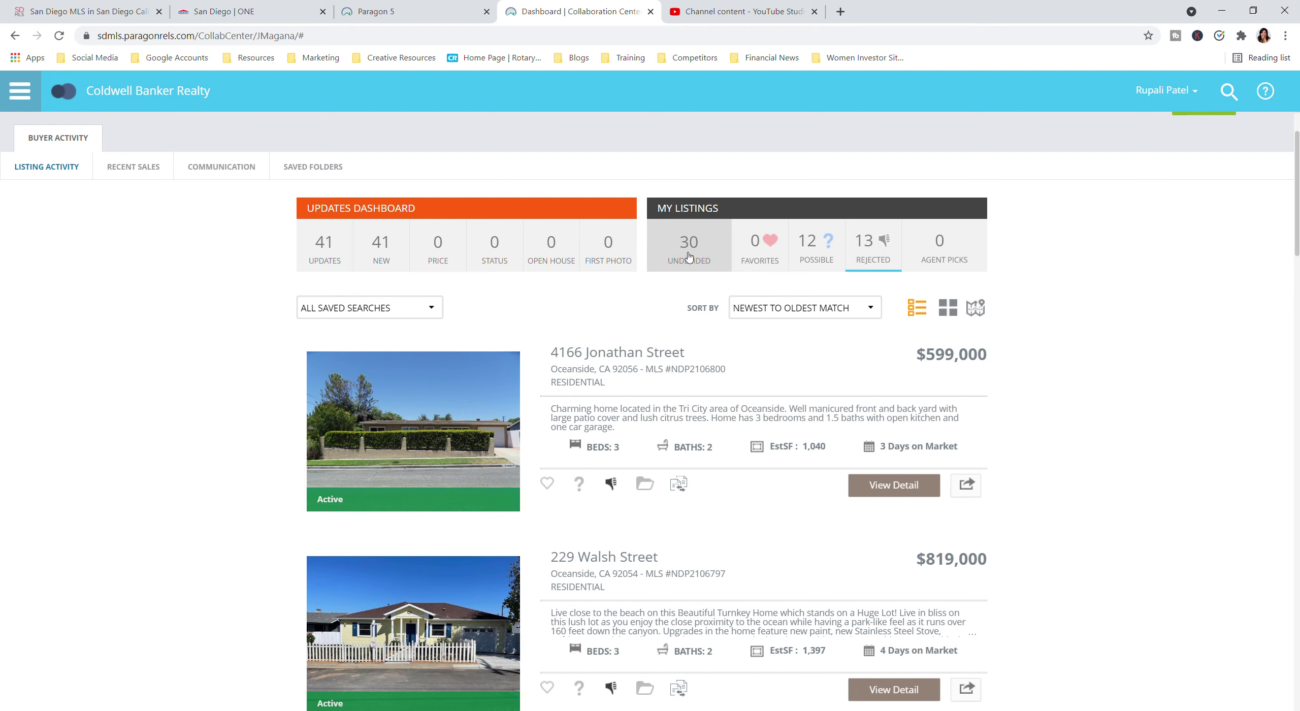
click(689, 256)
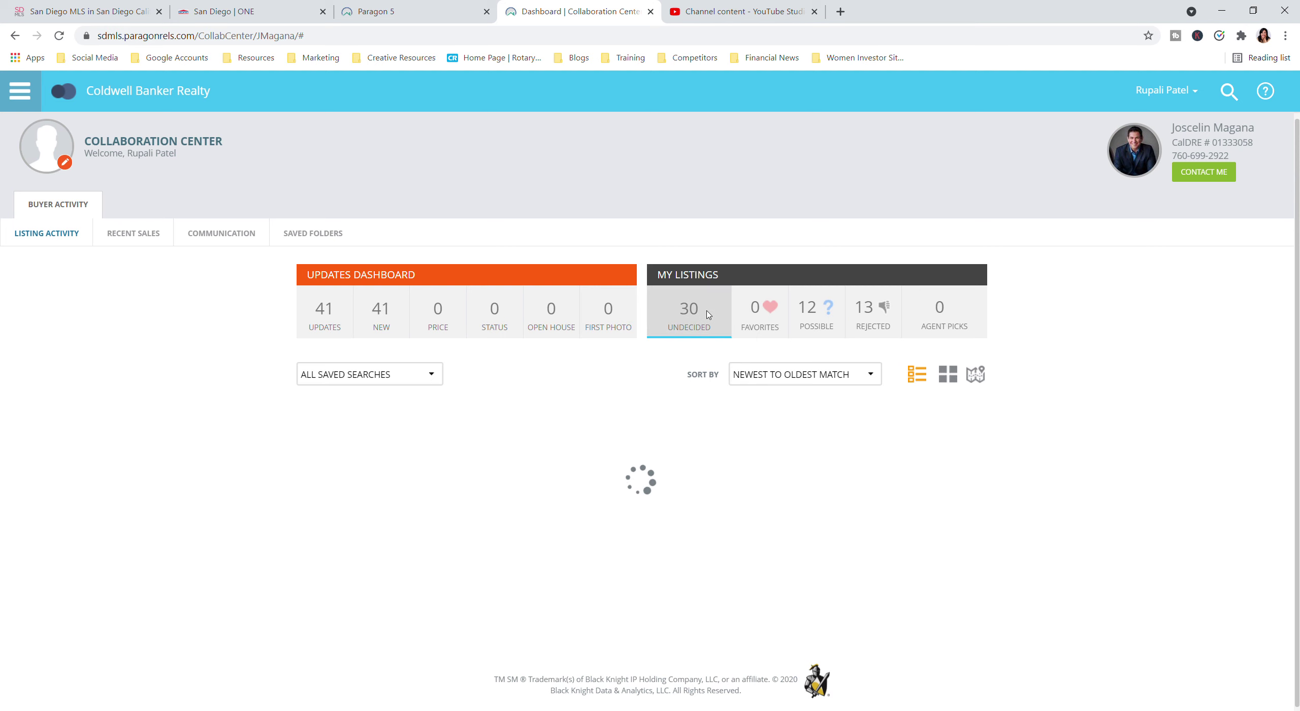
scroll(696, 325, down, 1)
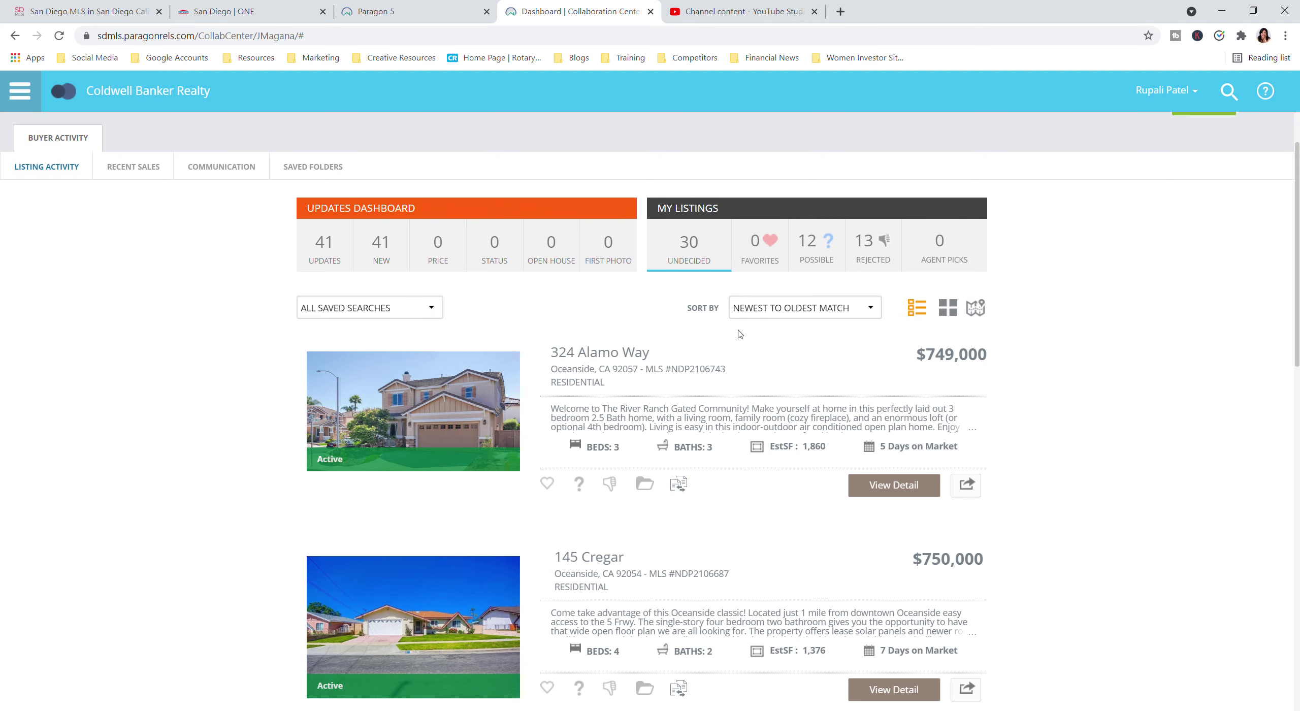
scroll(509, 447, down, 1)
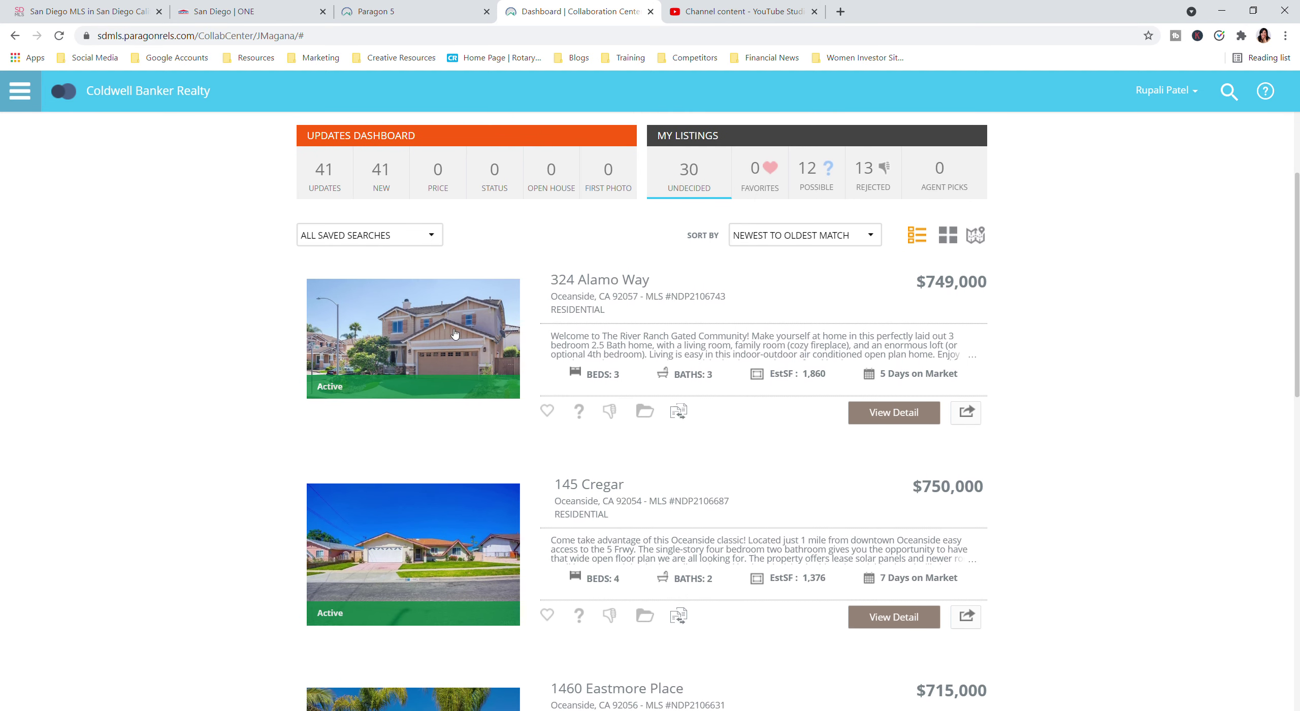
click(423, 251)
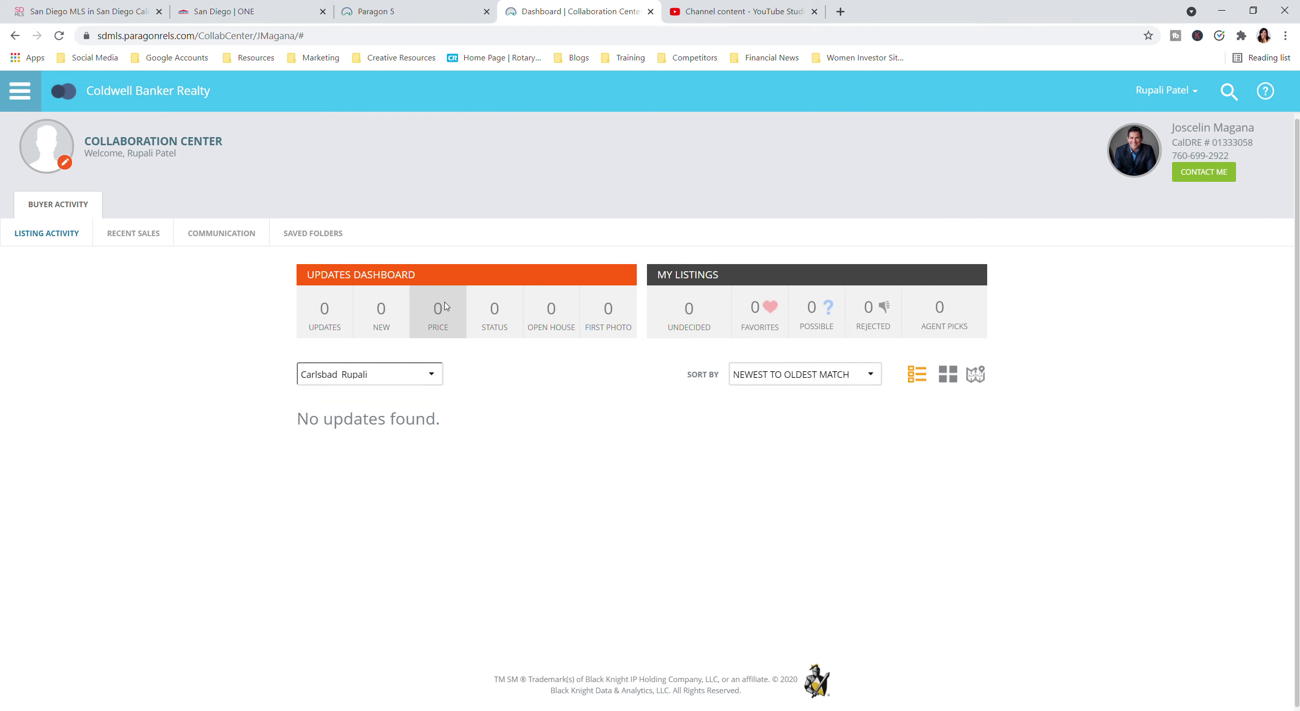
key(Down)
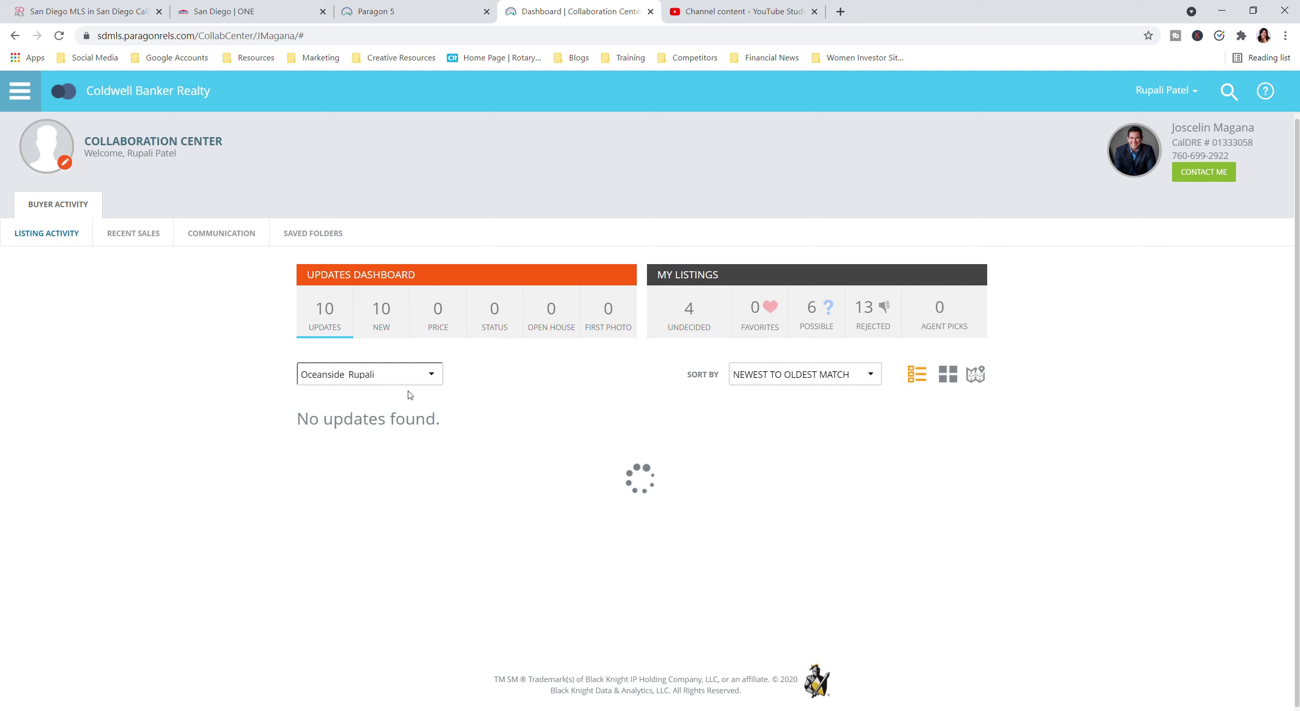
scroll(601, 400, down, 1)
scroll(549, 351, down, 3)
scroll(506, 349, up, 2)
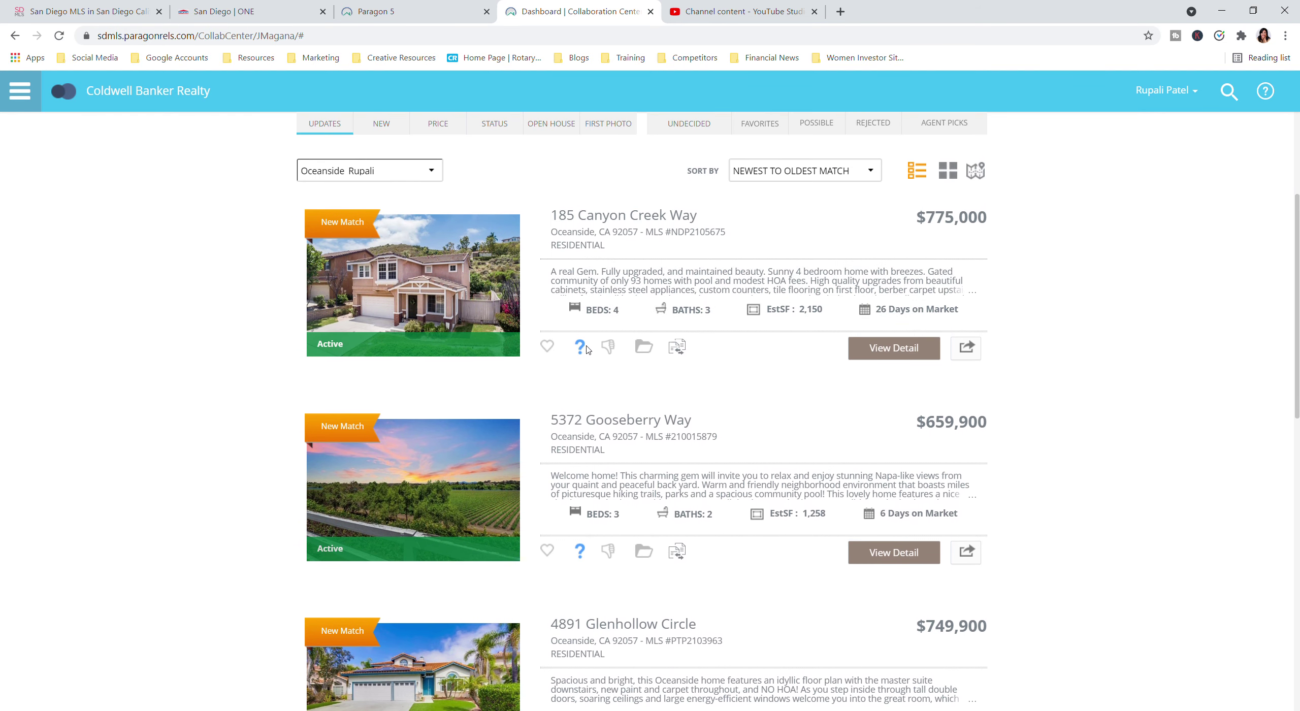
scroll(588, 487, down, 1)
scroll(589, 485, down, 3)
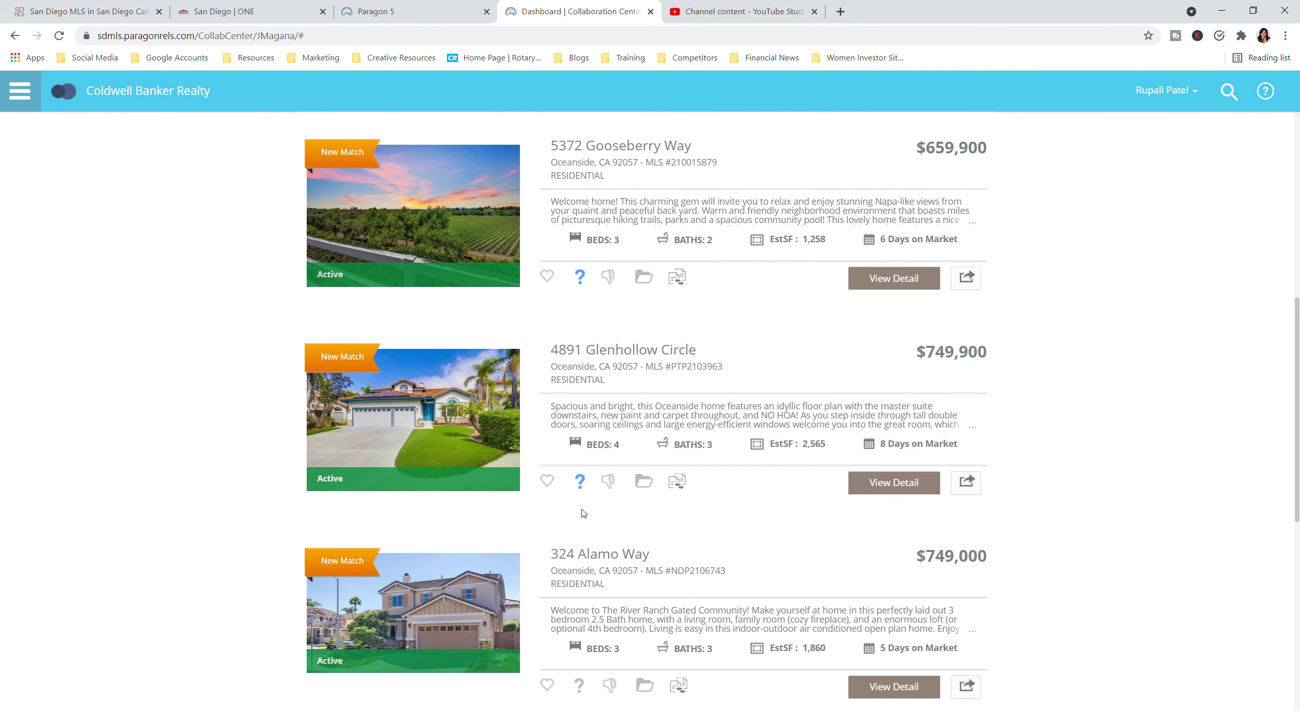
scroll(598, 477, up, 4)
scroll(603, 389, up, 2)
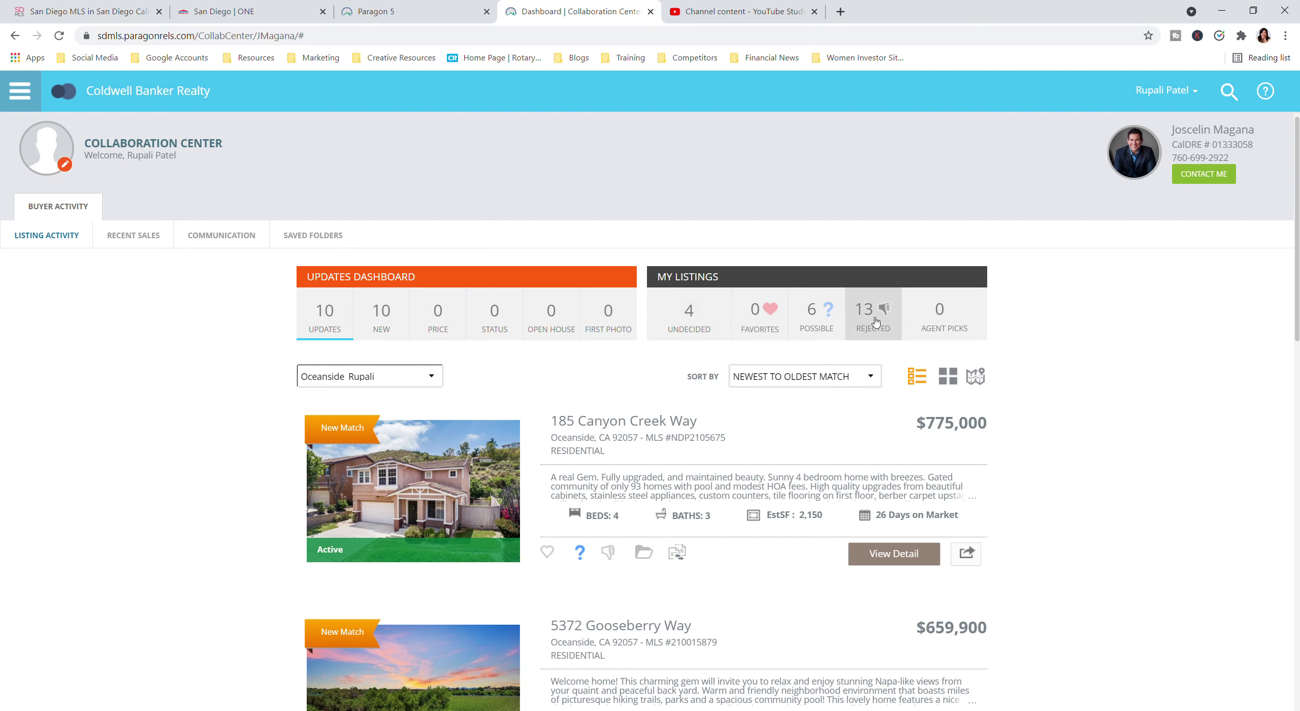
scroll(686, 326, down, 3)
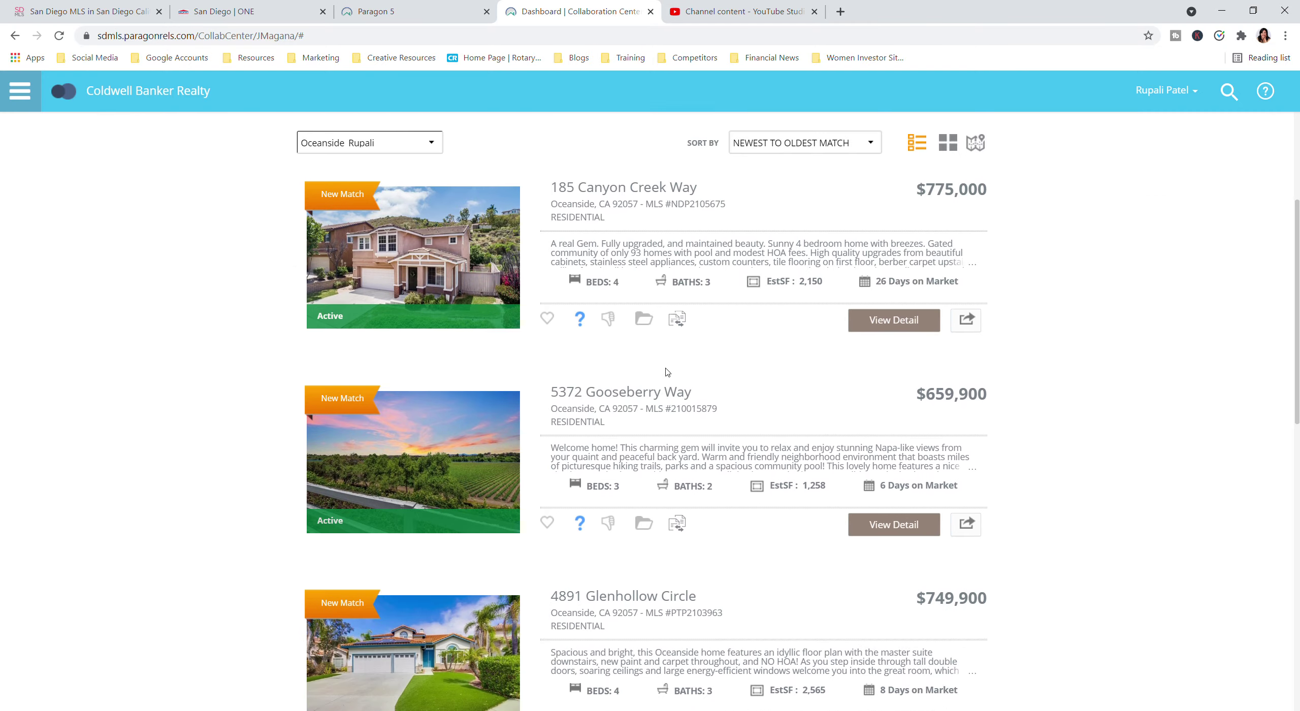
scroll(676, 351, down, 2)
scroll(671, 373, up, 4)
scroll(671, 373, up, 2)
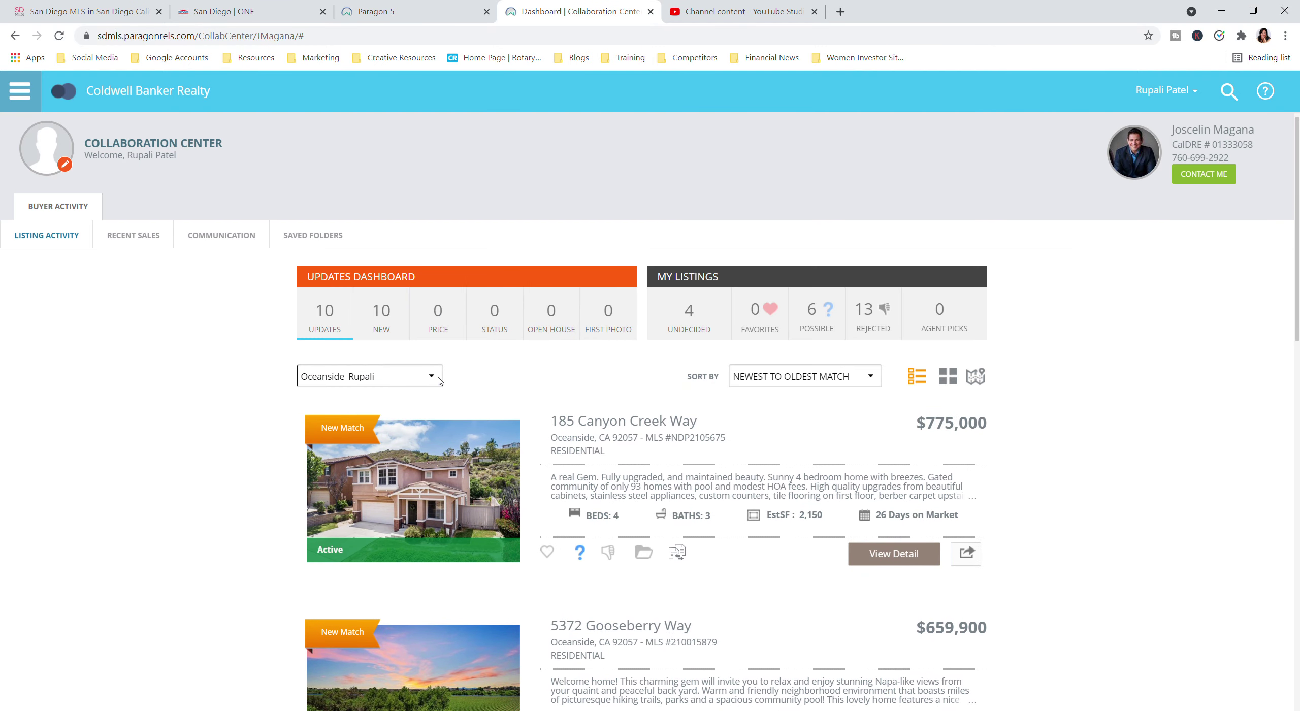
click(385, 431)
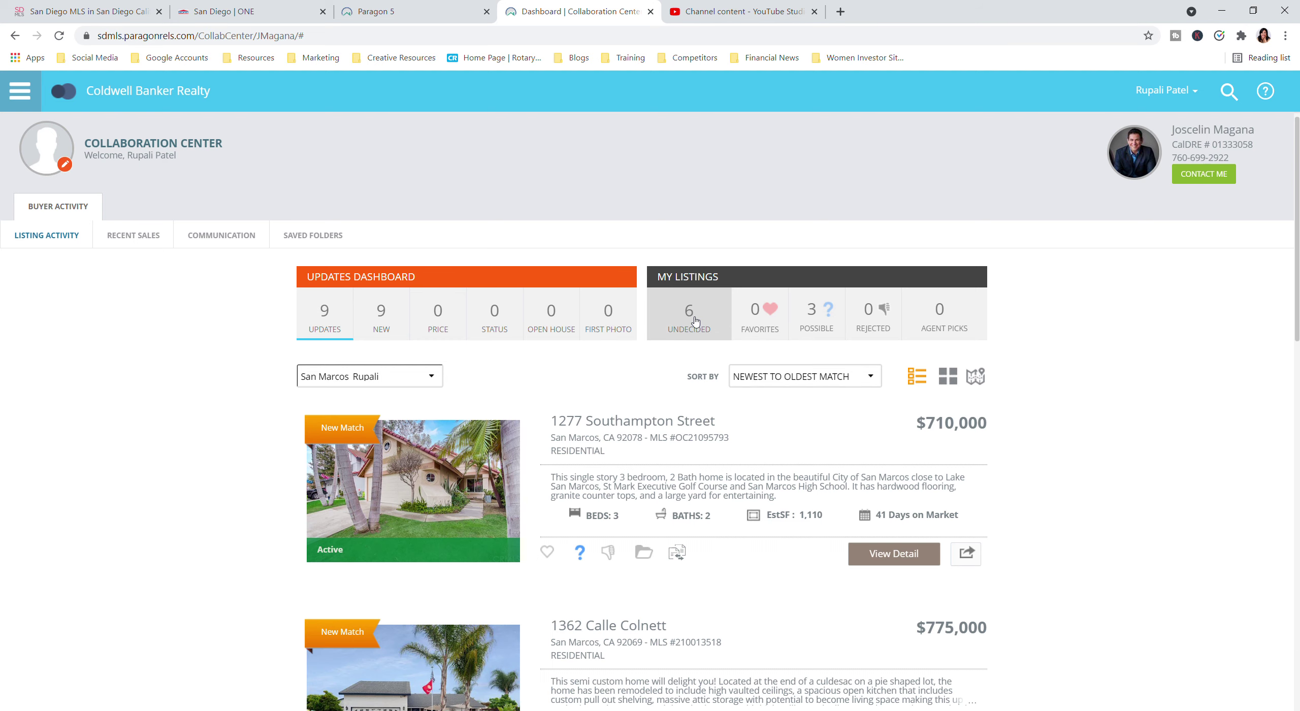
scroll(606, 456, down, 2)
scroll(620, 447, down, 2)
scroll(651, 432, down, 4)
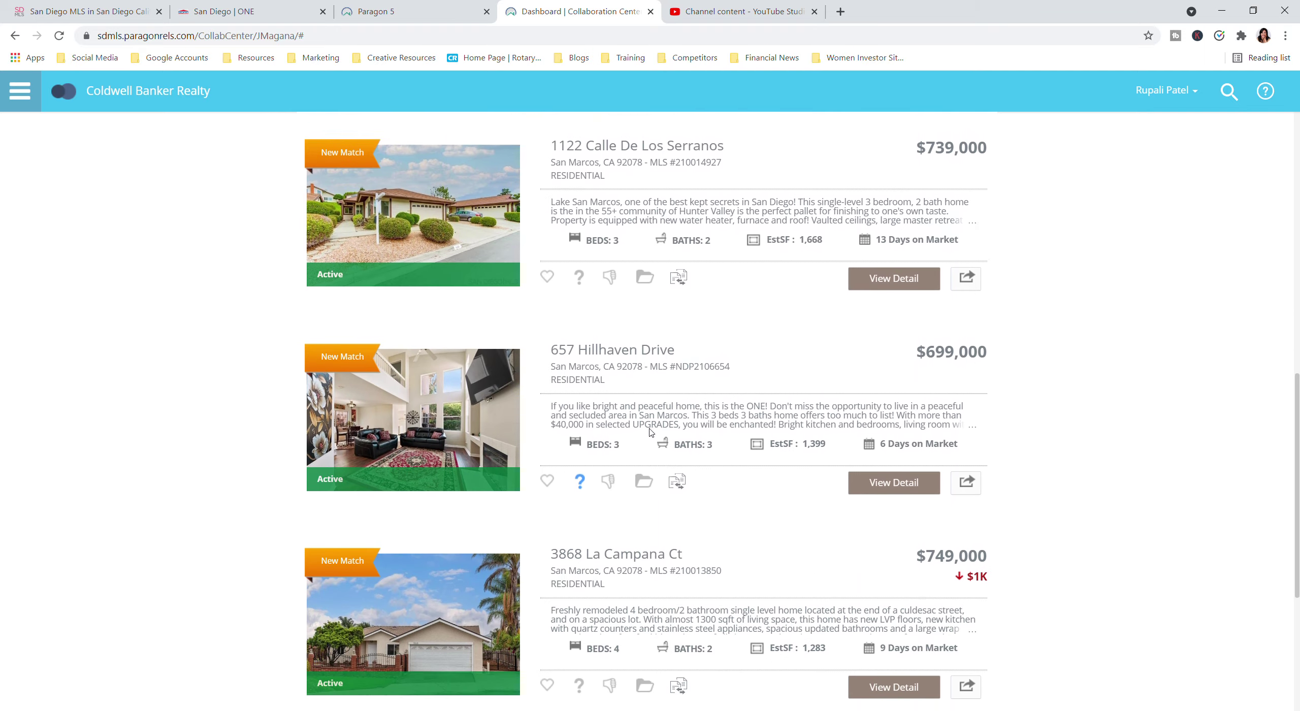
scroll(650, 431, down, 2)
scroll(651, 431, down, 3)
scroll(650, 432, up, 3)
scroll(650, 432, up, 8)
scroll(650, 432, up, 2)
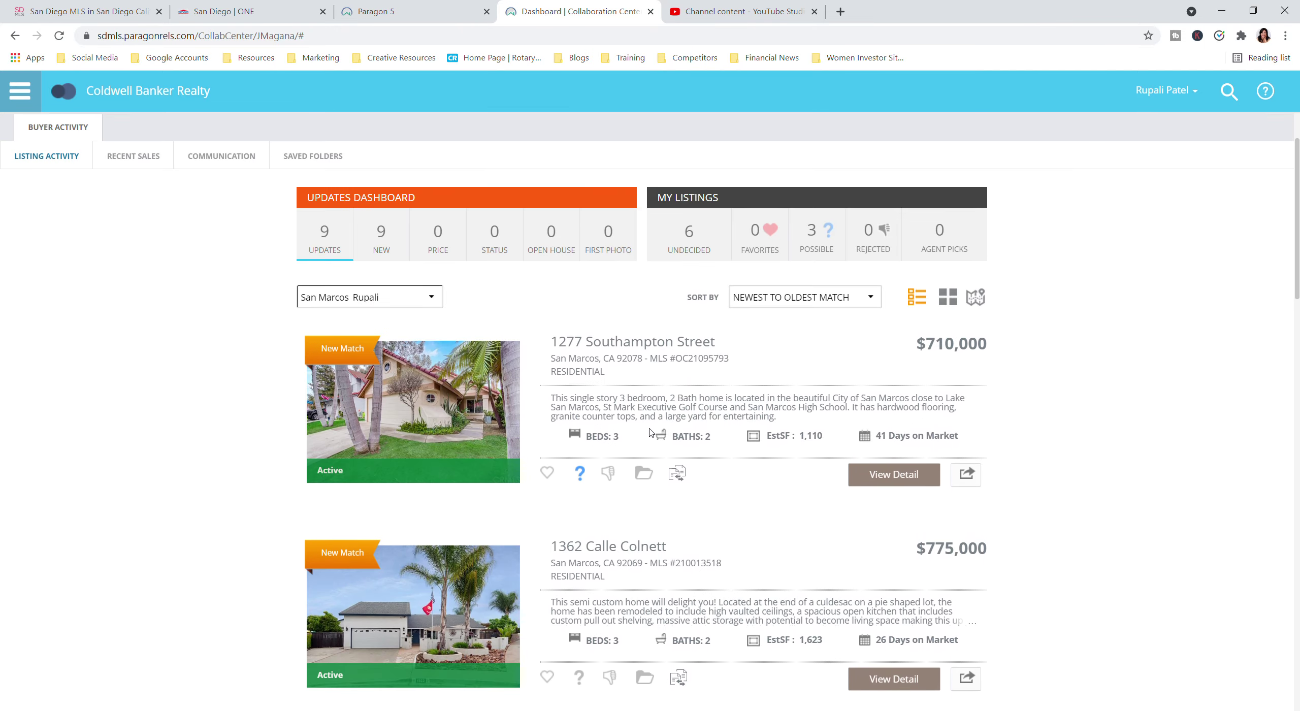